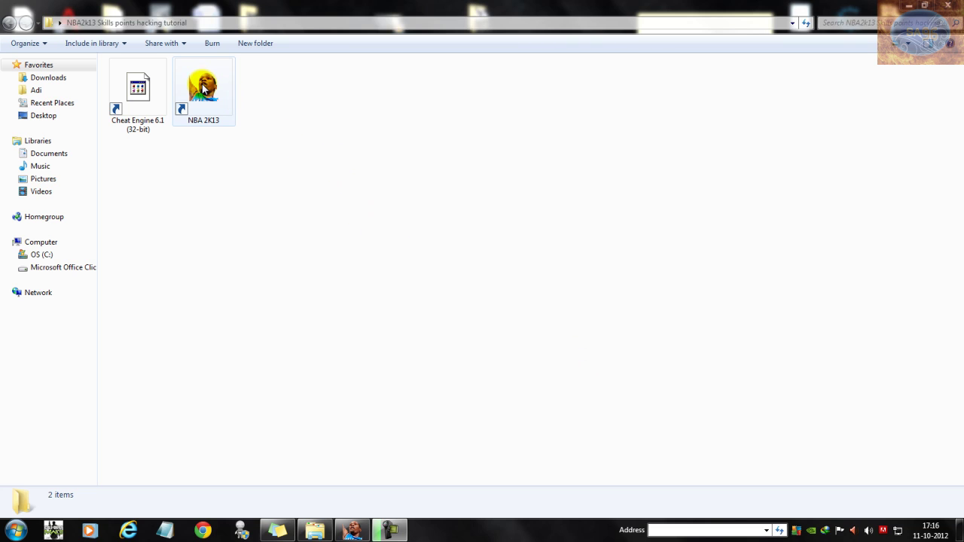
pyautogui.click(194, 97)
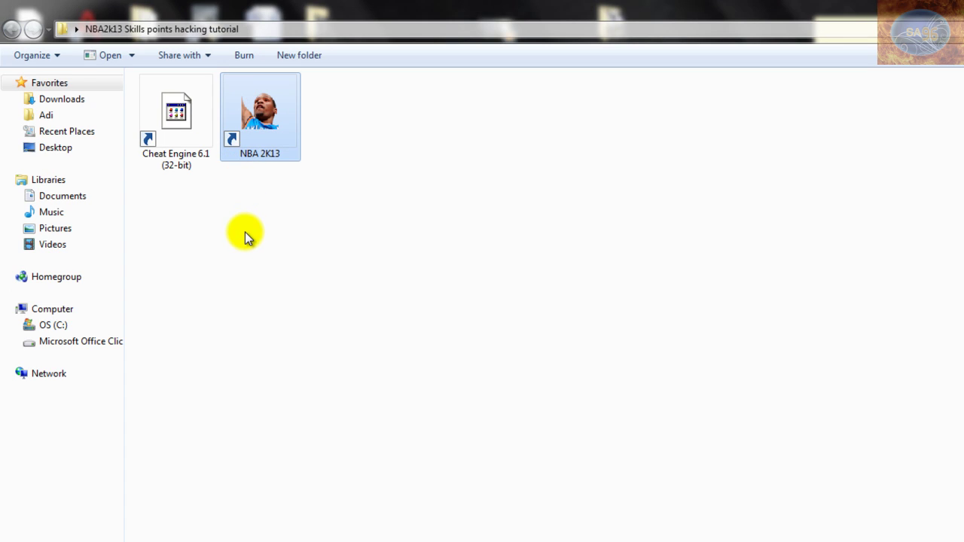
pyautogui.click(180, 126)
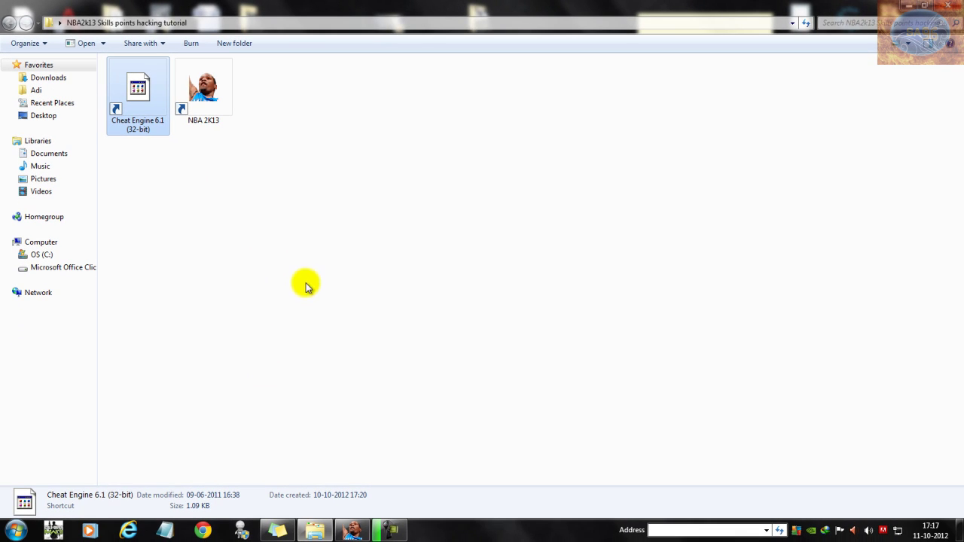
pyautogui.rightClick(378, 202)
pyautogui.click(418, 249)
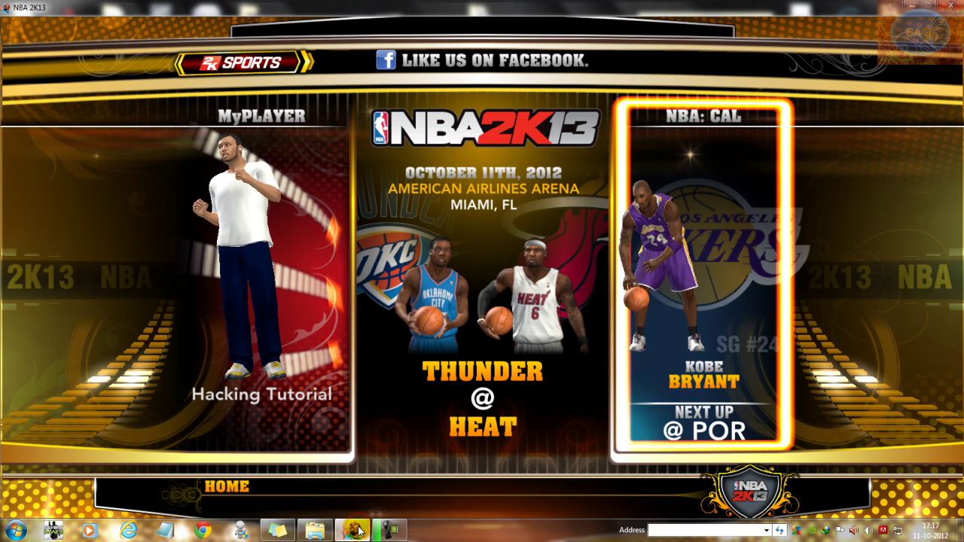
# Switch to NBA 2K13 and load the "create a legend" save of the NBA: Creating a Legend mode
pyautogui.click(354, 530)
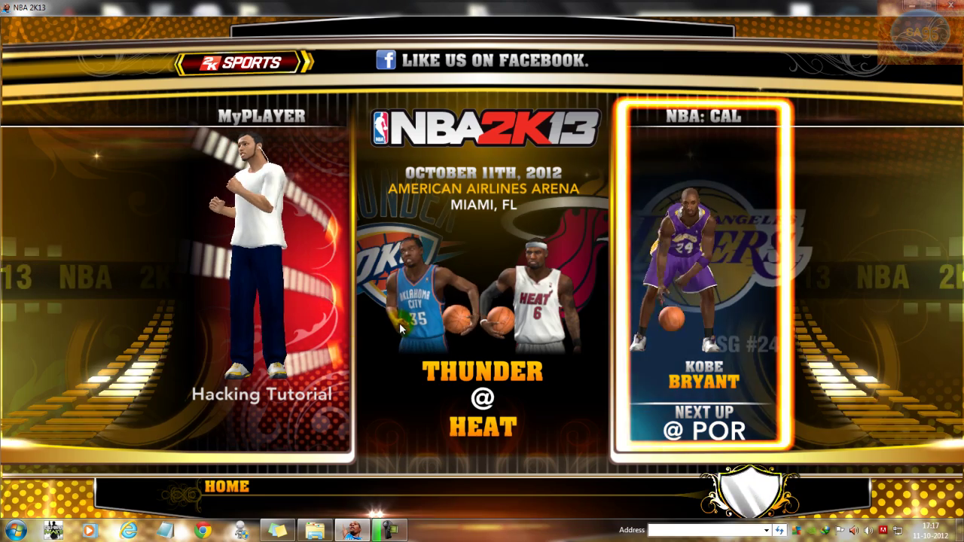
pyautogui.press('Escape')
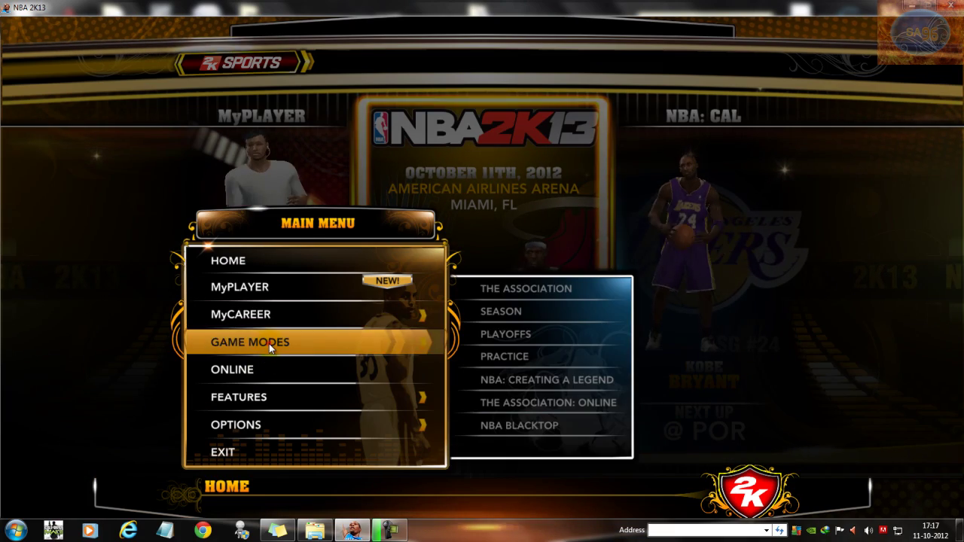
pyautogui.click(269, 343)
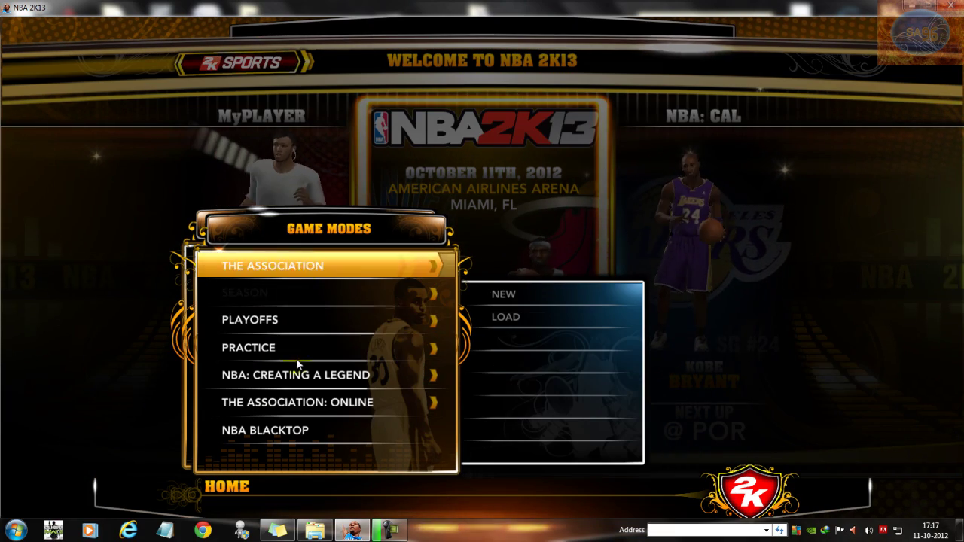
pyautogui.click(304, 376)
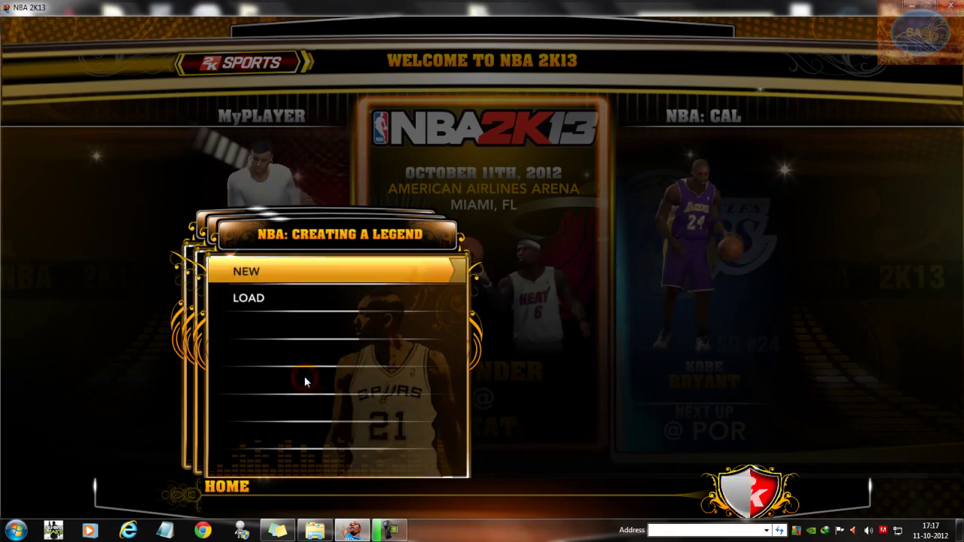
pyautogui.click(281, 298)
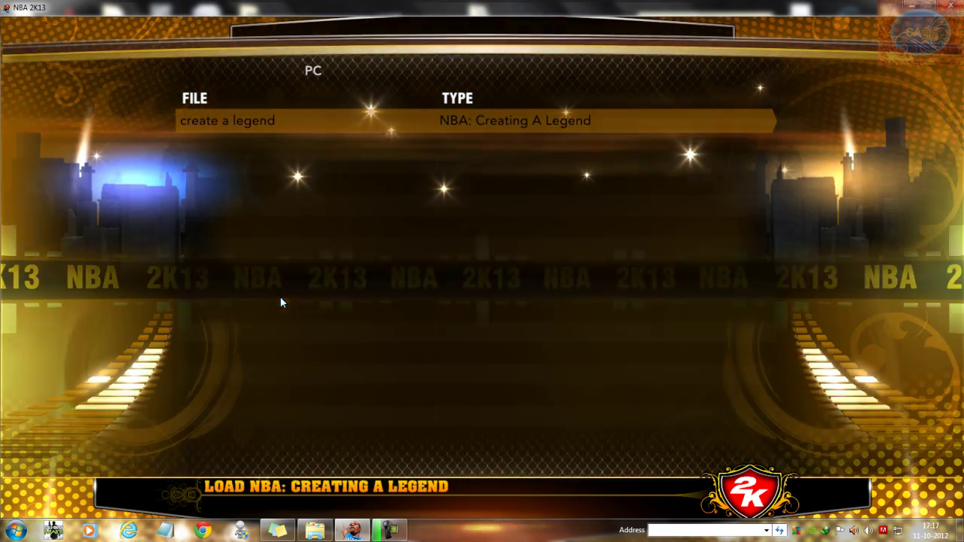
pyautogui.click(268, 120)
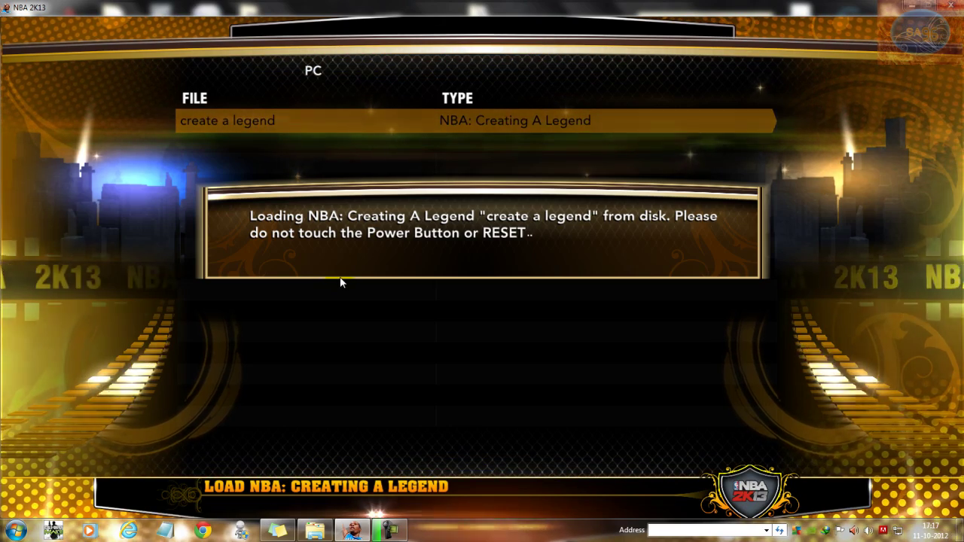
pyautogui.click(327, 284)
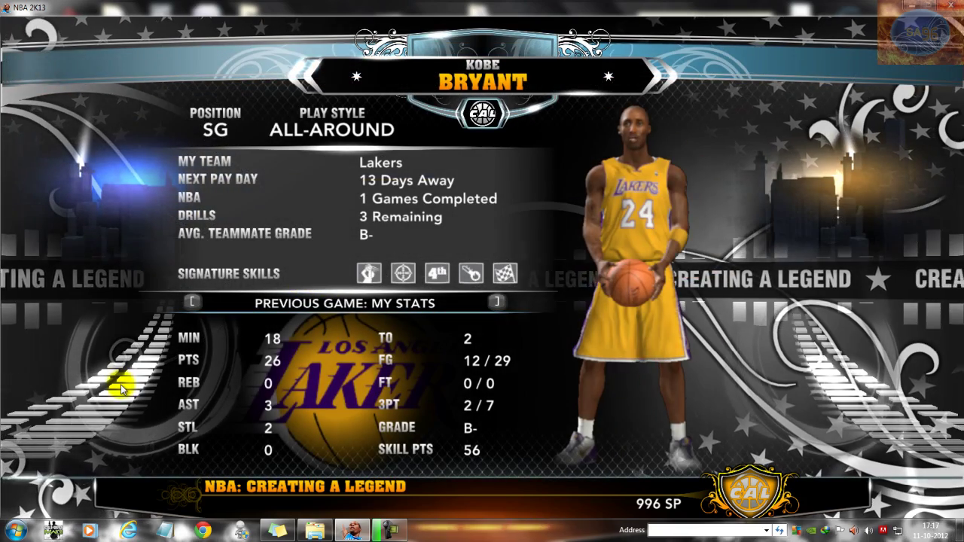
# Open the attribute upgrades for the Kobe Bryant player
pyautogui.press('Escape')
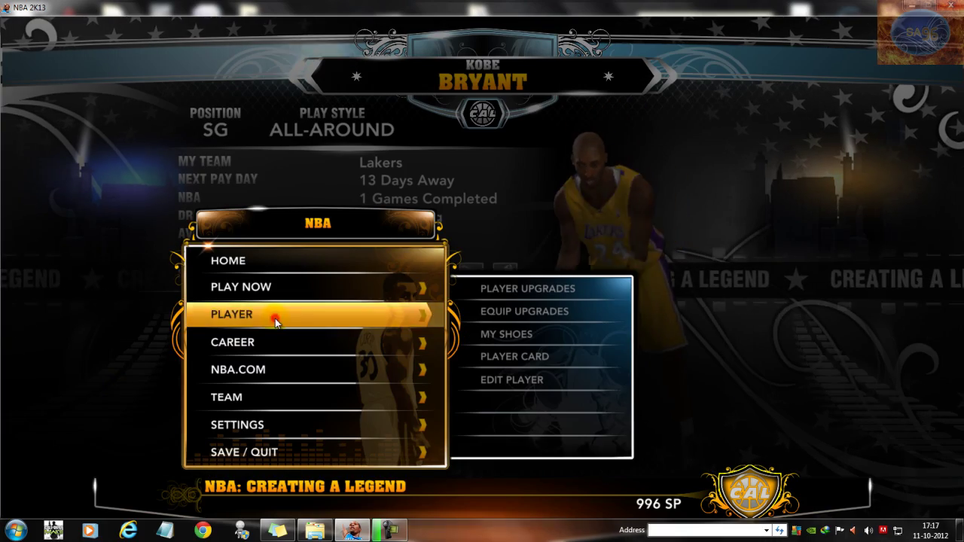
pyautogui.click(275, 319)
pyautogui.click(292, 271)
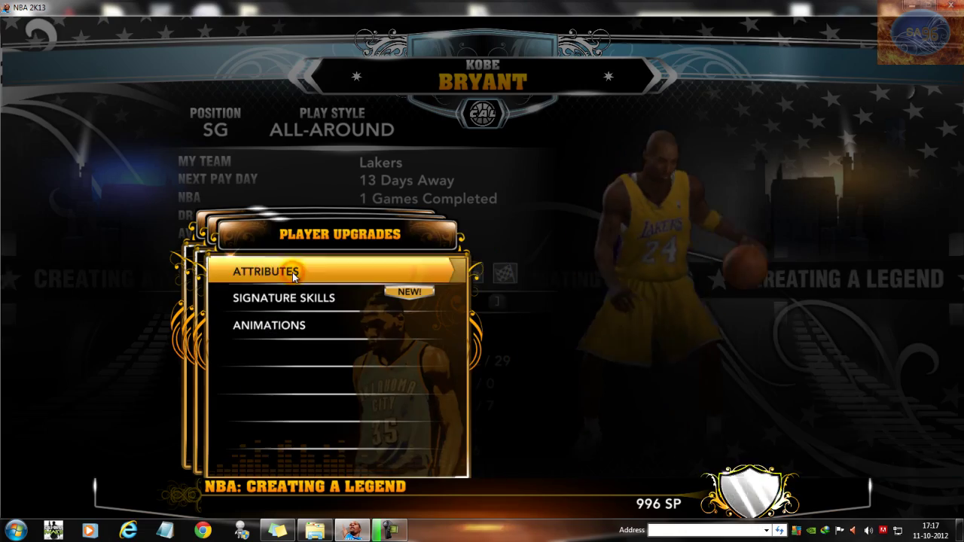
pyautogui.click(292, 273)
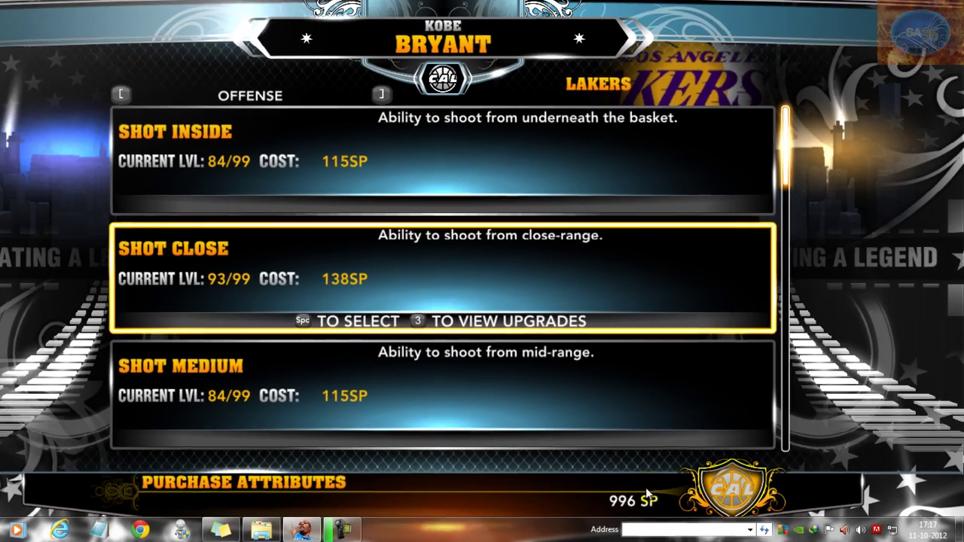
# Launch Cheat Engine 6.1 from the tutorial folder and open the nba2k13.exe process in it
pyautogui.hotkey('alt', 'Tab')
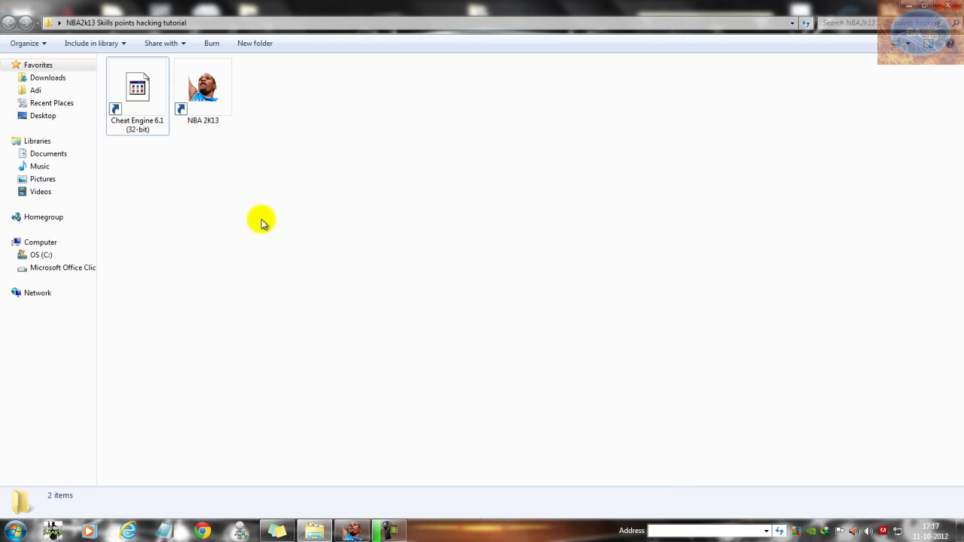
pyautogui.doubleClick(141, 97)
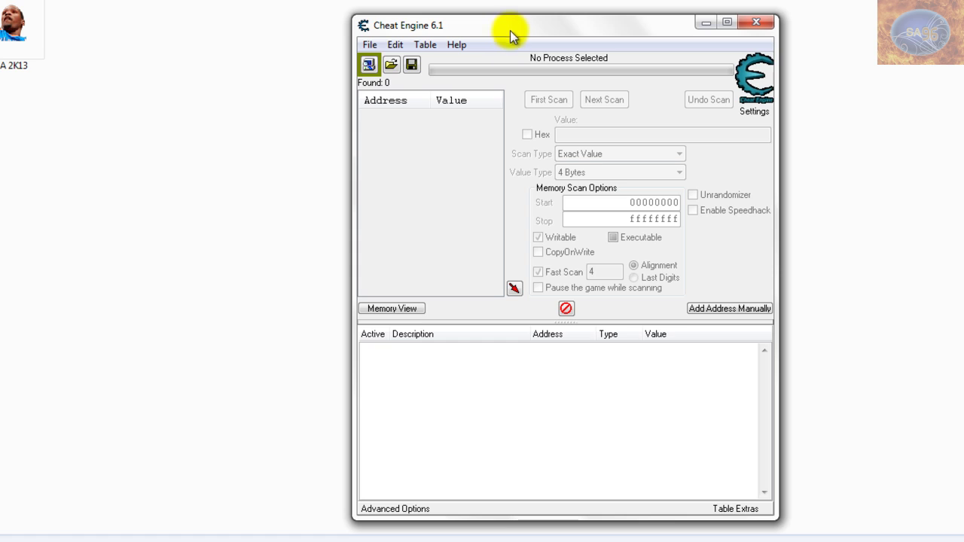
pyautogui.click(369, 64)
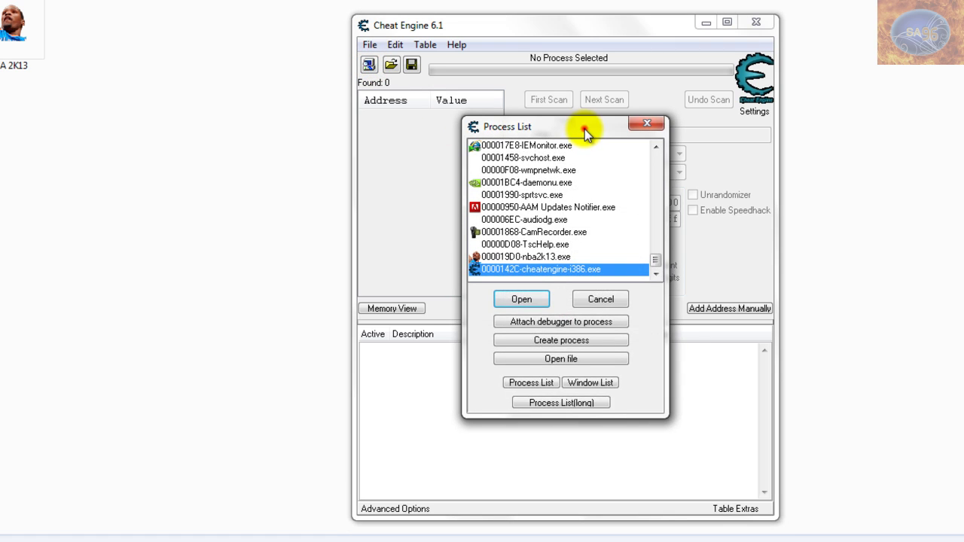
pyautogui.moveTo(584, 129); pyautogui.dragTo(202, 104)
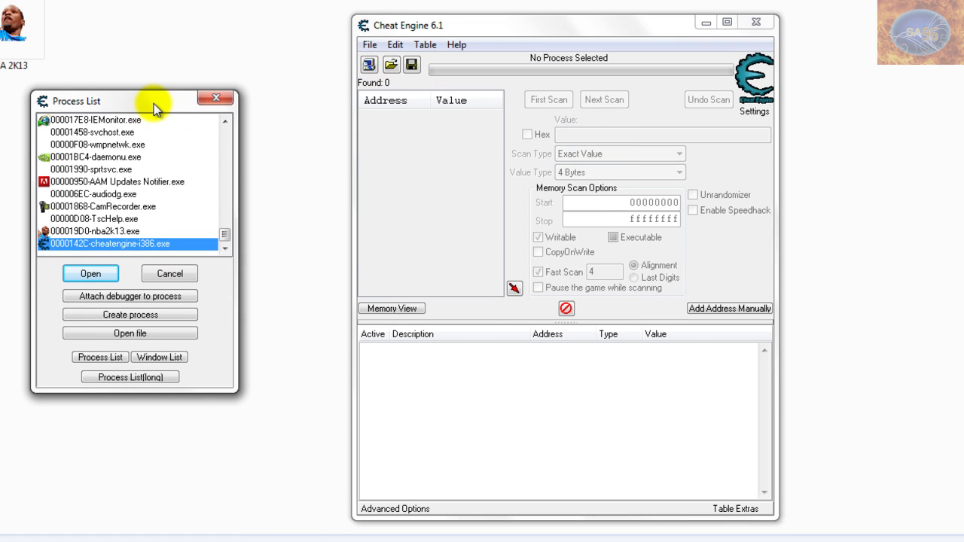
pyautogui.click(132, 232)
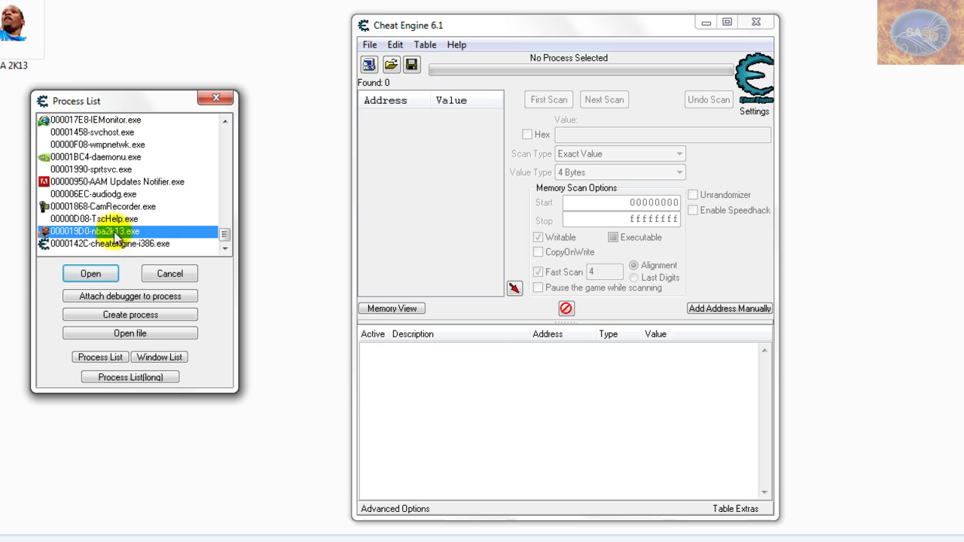
pyautogui.click(91, 274)
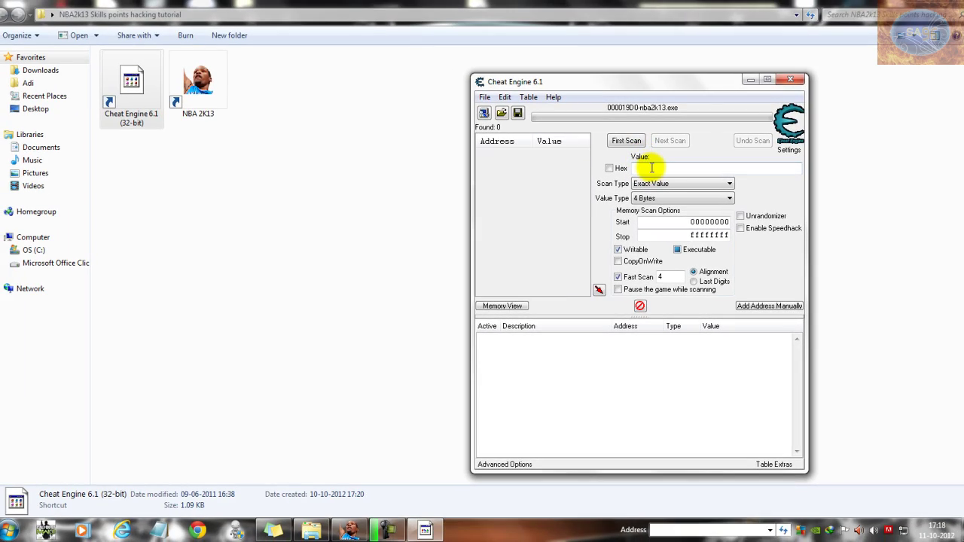
# Check the skill points in NBA 2K13, and run a first Cheat Engine scan for the exact 4-byte value 996
pyautogui.click(351, 532)
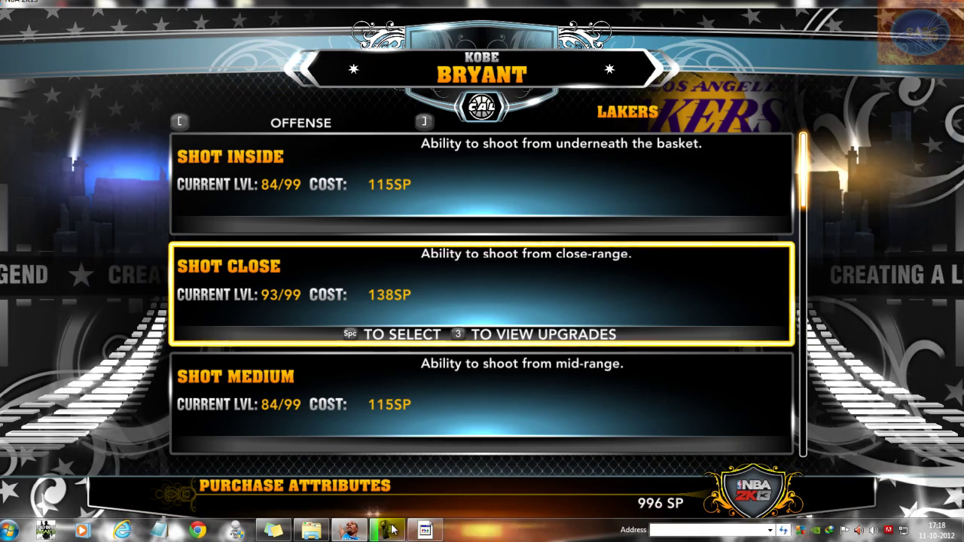
pyautogui.press('Up')
pyautogui.hotkey('alt', 'Tab')
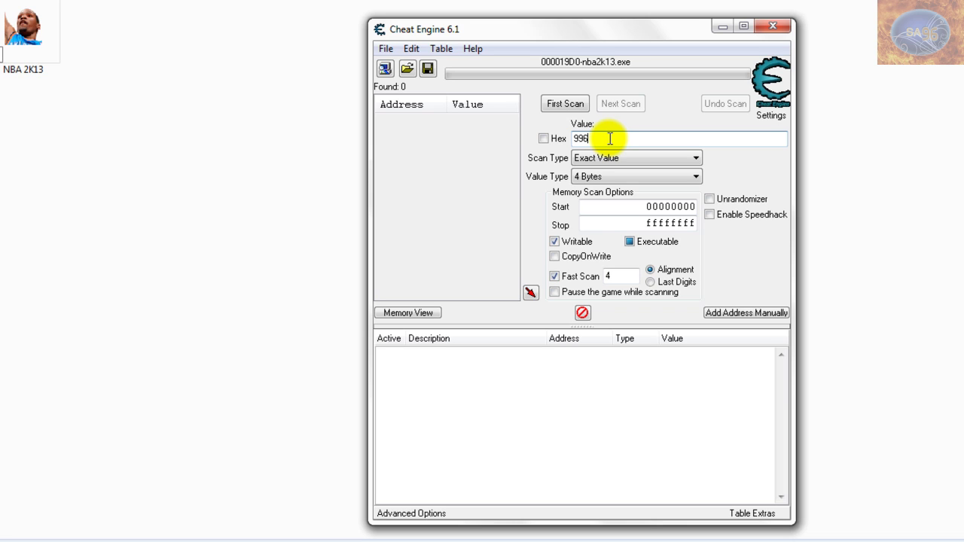
pyautogui.click(564, 103)
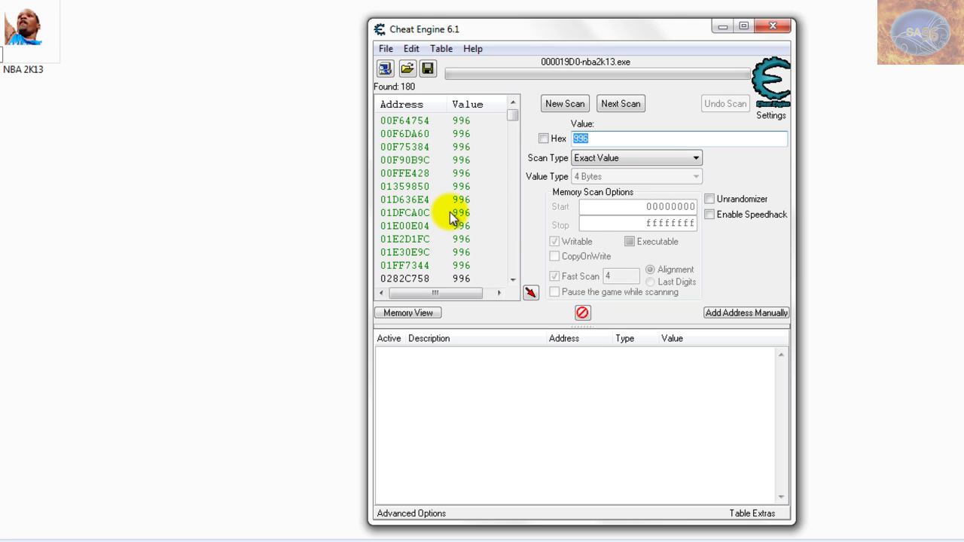
# Switch to NBA 2K13 and purchase a +1 upgrade for Shot Inside
pyautogui.hotkey('alt', 'Tab')
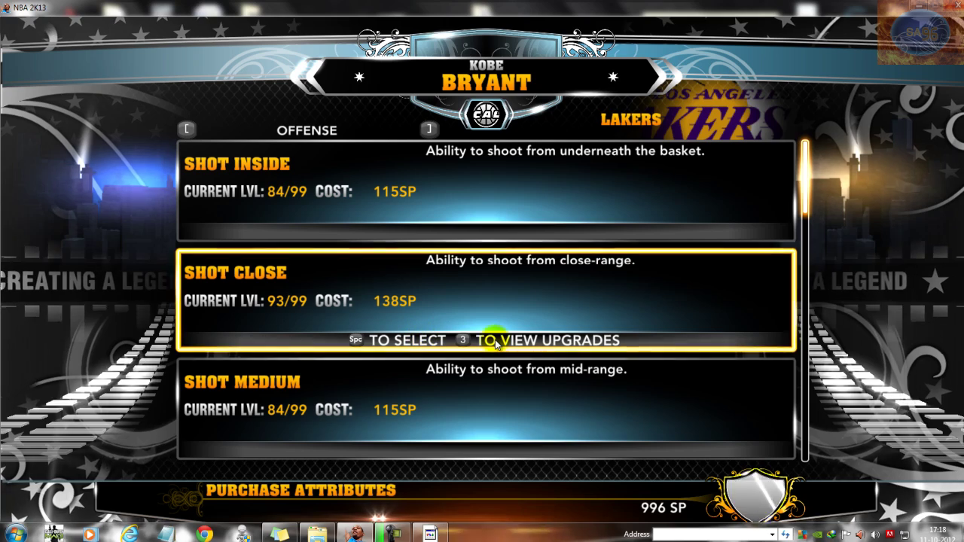
pyautogui.click(467, 198)
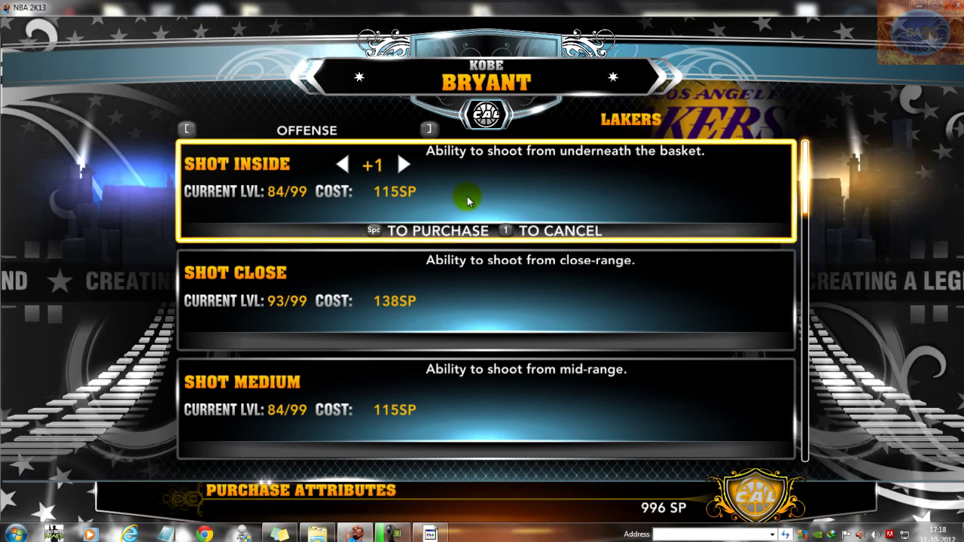
pyautogui.click(467, 197)
pyautogui.click(314, 304)
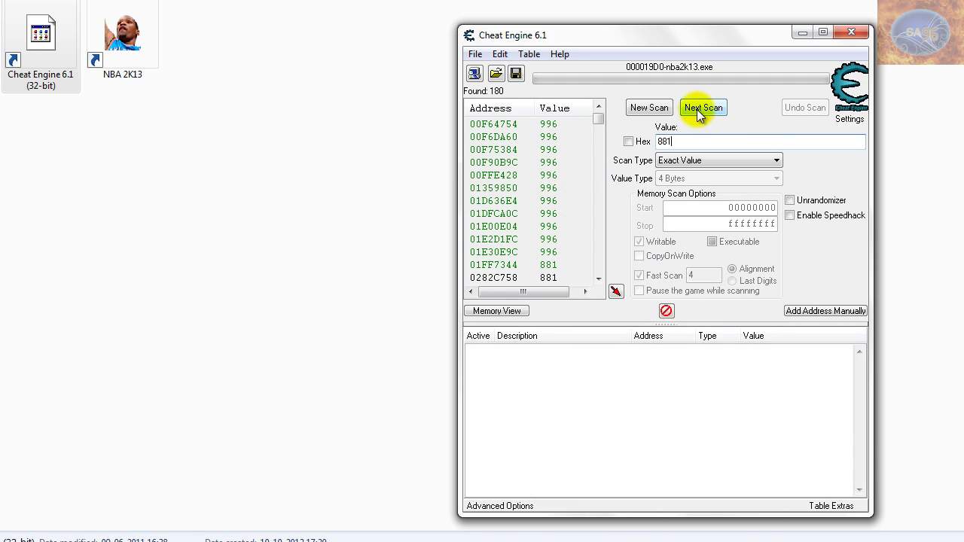
# In Cheat Engine, narrow the scan to the value 881 and add address 01FF7344 to the address list
pyautogui.click(697, 109)
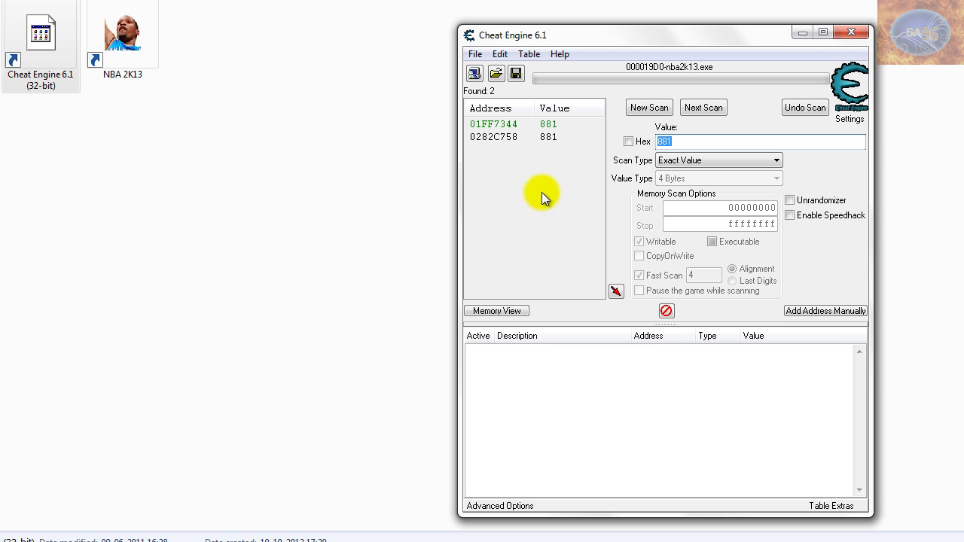
pyautogui.click(503, 124)
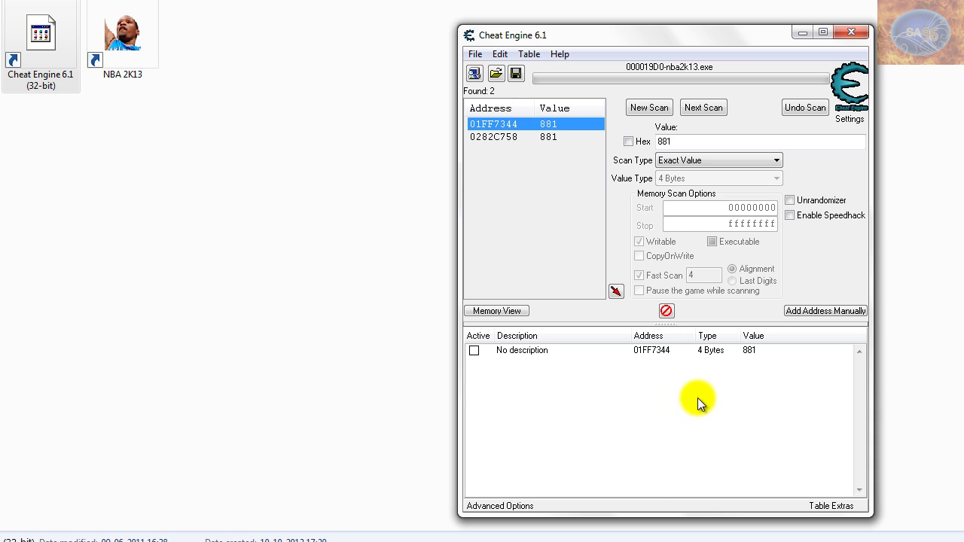
# Change the value at address 01FF7344 to 985 and check the skill points in NBA 2K13
pyautogui.doubleClick(753, 352)
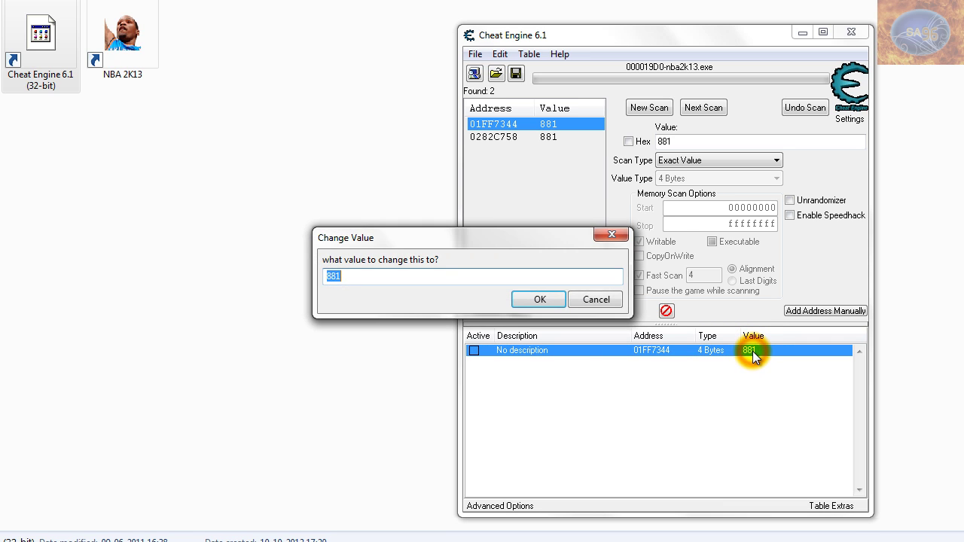
pyautogui.moveTo(494, 236); pyautogui.dragTo(279, 213)
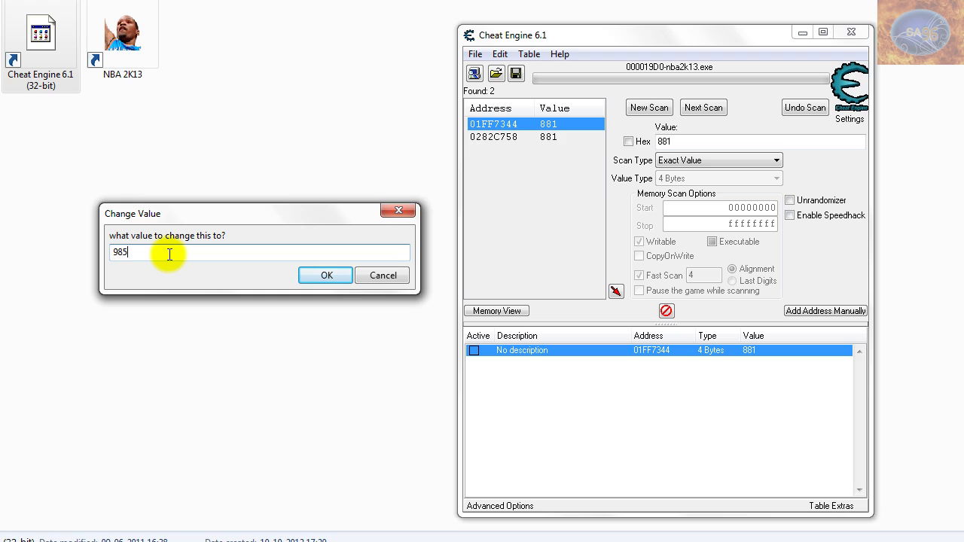
pyautogui.click(332, 275)
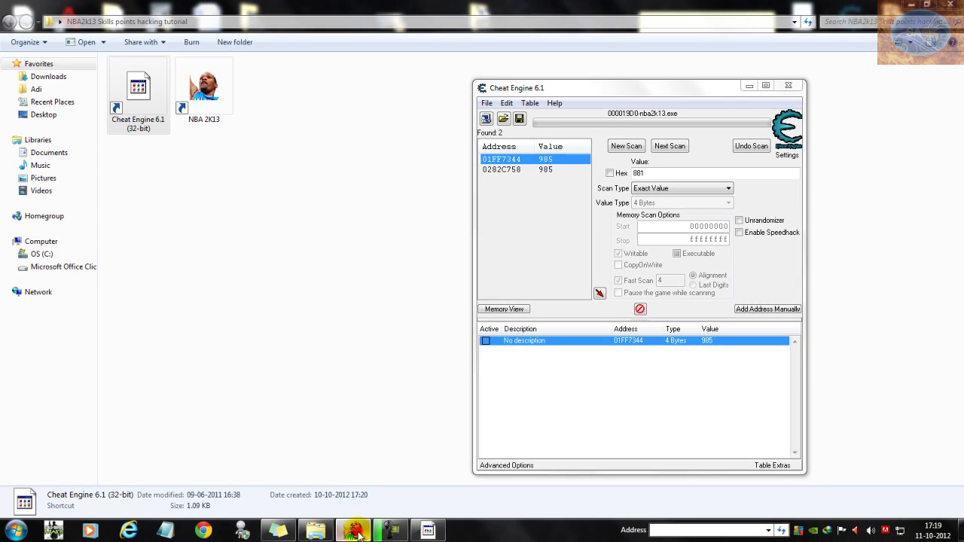
pyautogui.click(352, 531)
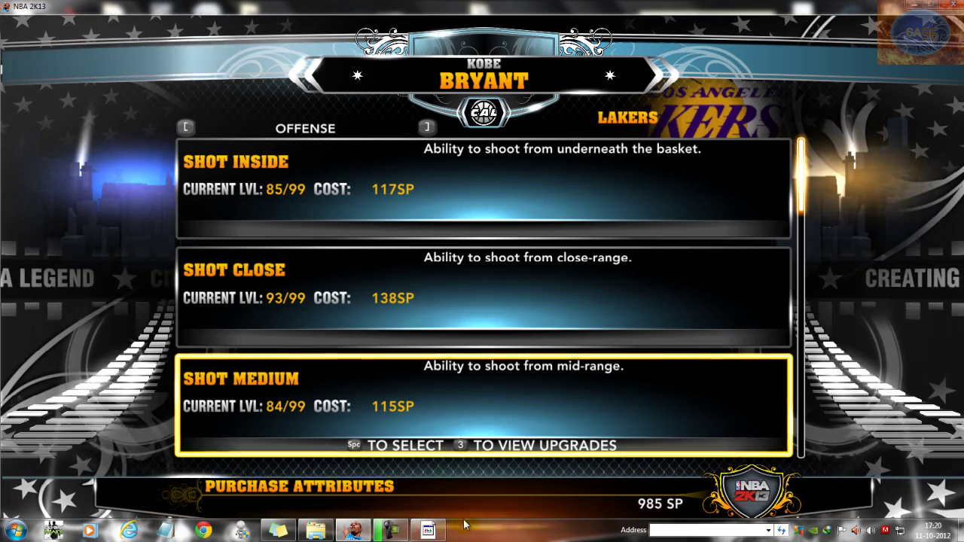
# In Cheat Engine, set the value at address 01FF7344 to 100000 and return to NBA 2K13
pyautogui.hotkey('alt', 'Tab')
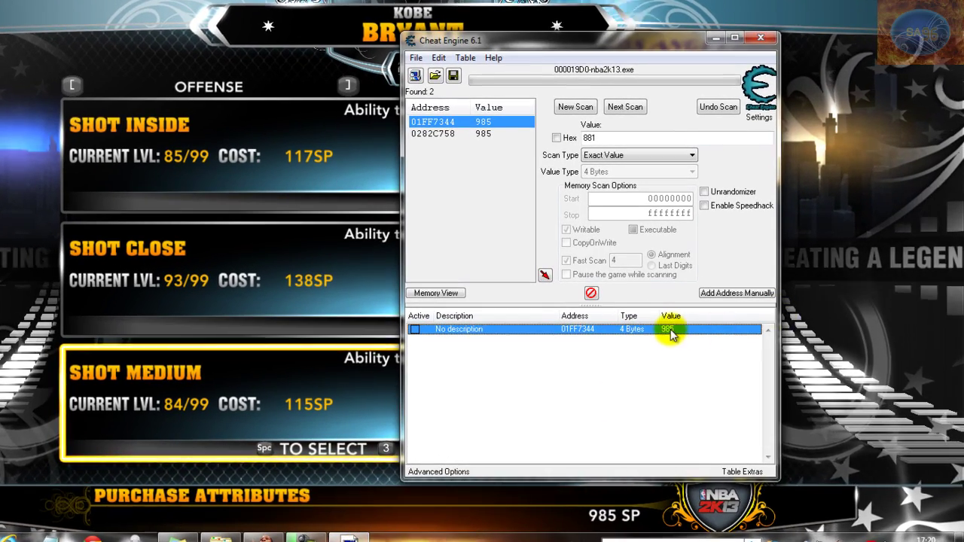
pyautogui.doubleClick(684, 334)
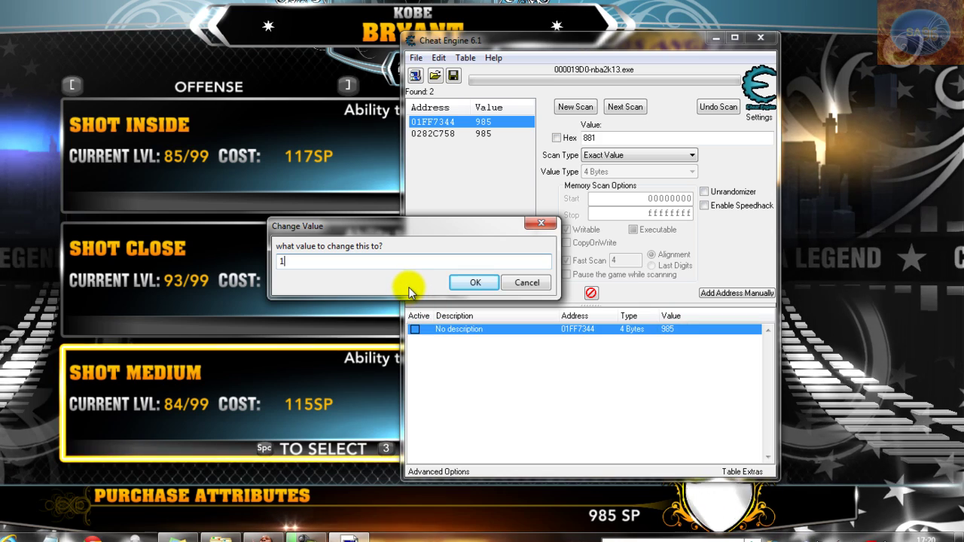
pyautogui.write('100000')
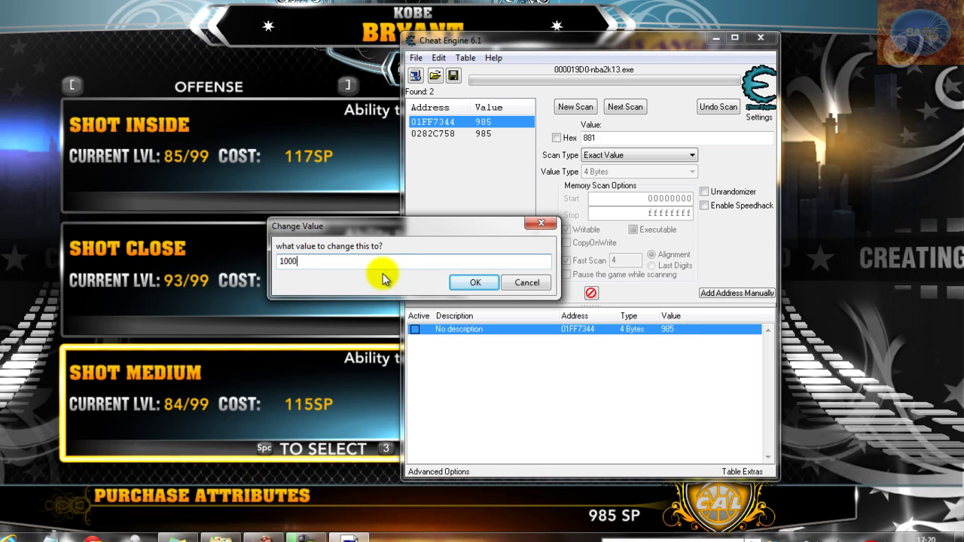
pyautogui.click(473, 284)
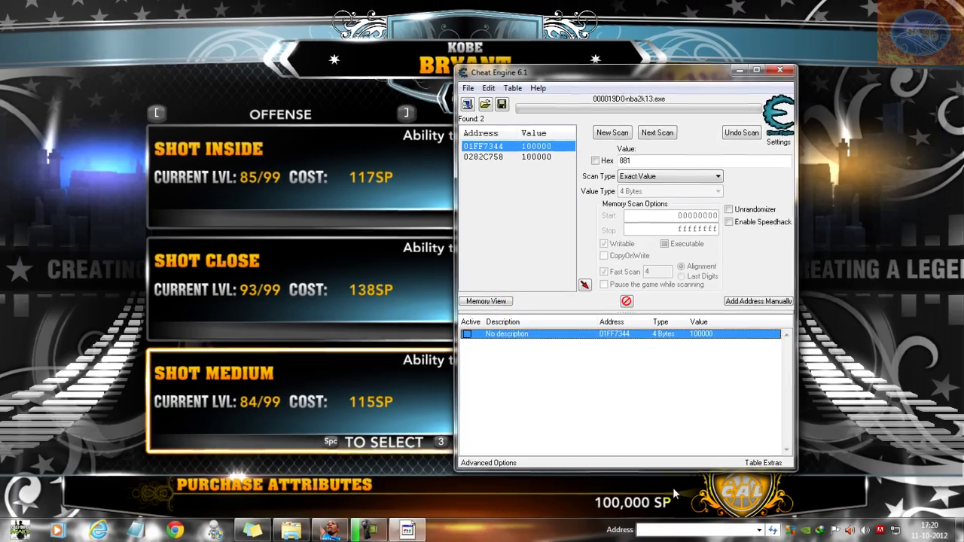
pyautogui.hotkey('alt', 'Tab')
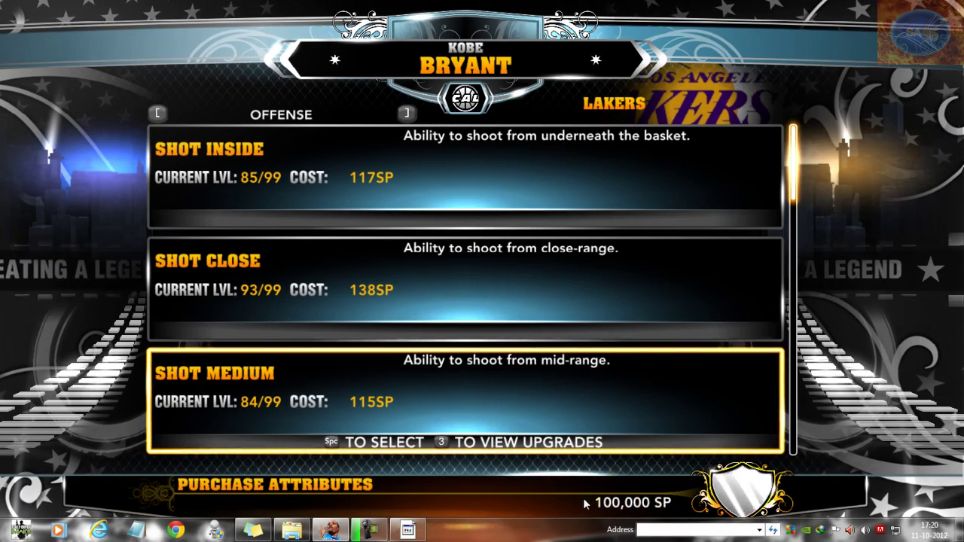